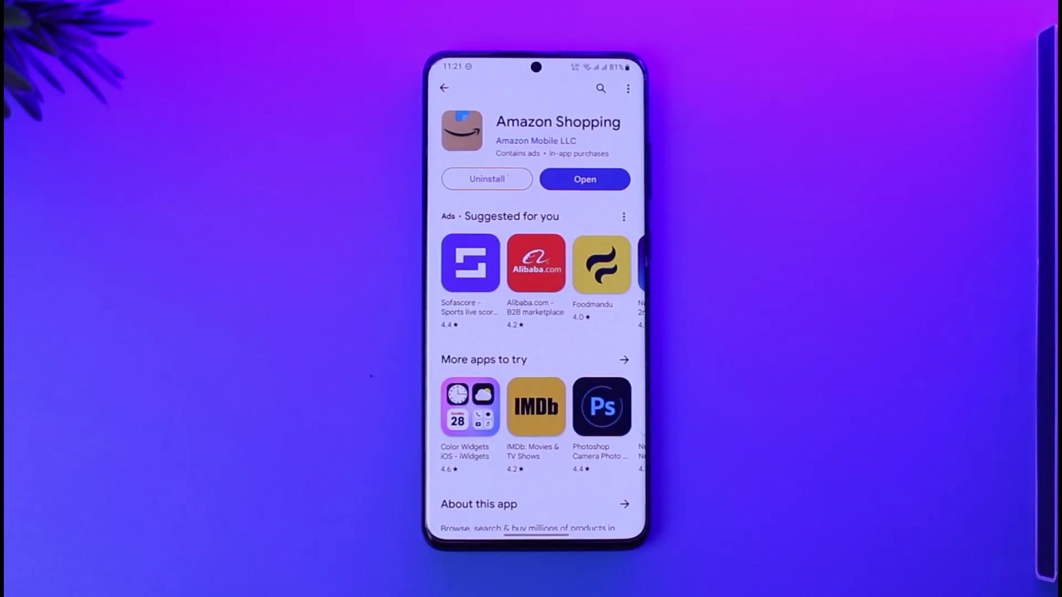
Open Amazon Shopping from its Play Store listing, landing on the deals home page
{"action": "left_click", "coordinate": [585, 178]}
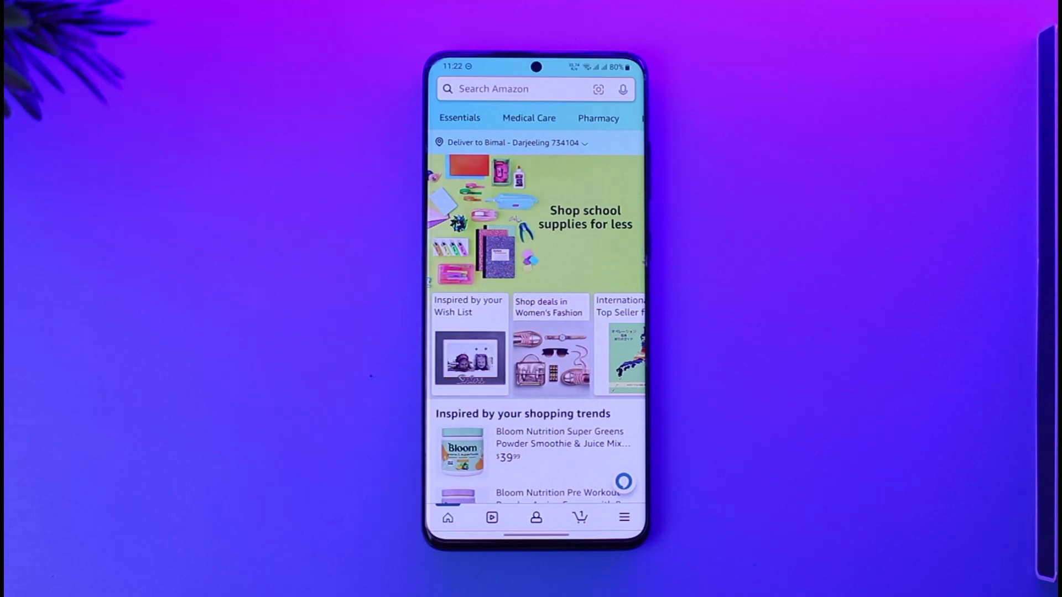
Confirm Your Orders lists no orders from the past three months, then go to the main menu
{"action": "left_click", "coordinate": [536, 516]}
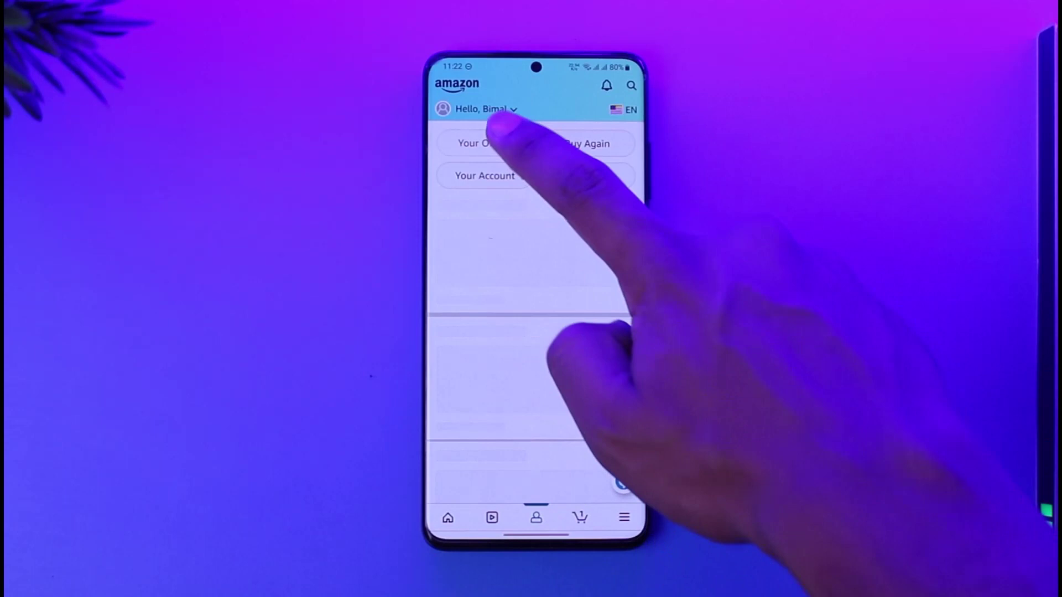
{"action": "left_click", "coordinate": [489, 143]}
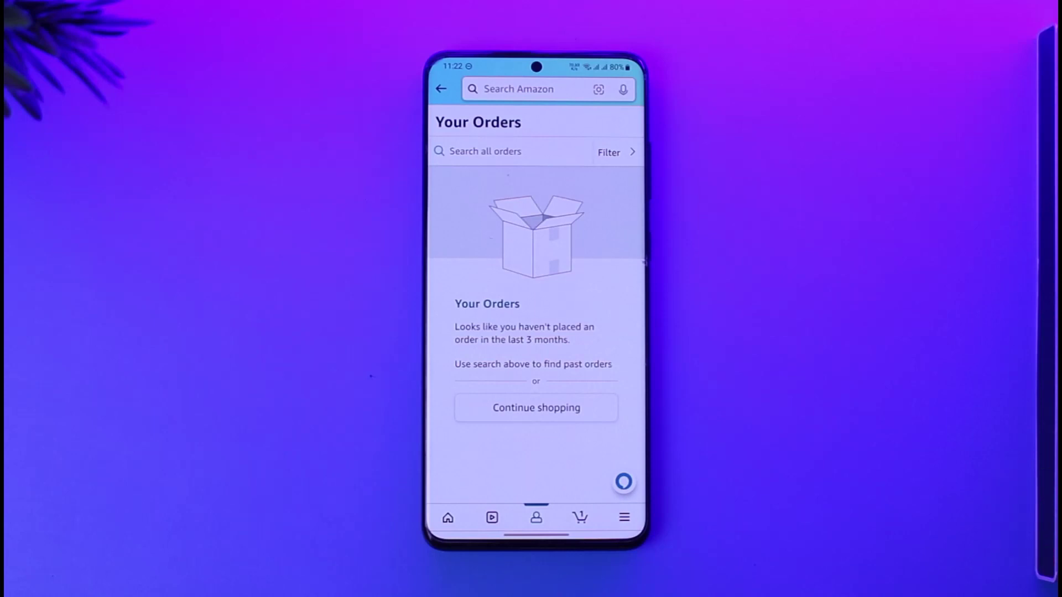
{"action": "left_click", "coordinate": [624, 517]}
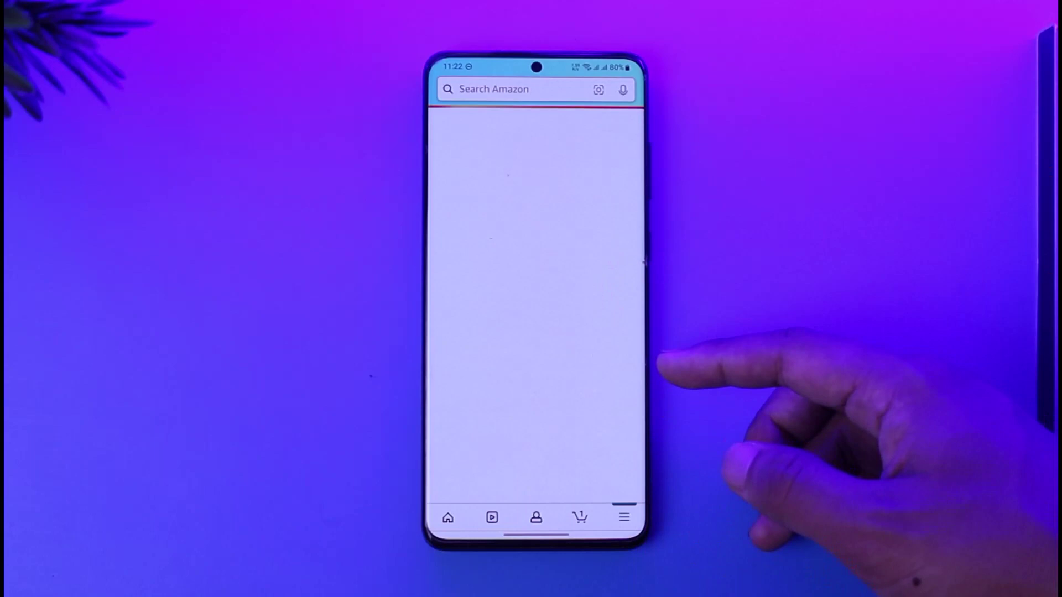
{"action": "scroll", "coordinate": [536, 299], "scroll_direction": "down", "scroll_amount": 2}
{"action": "scroll", "coordinate": [536, 299], "scroll_direction": "down", "scroll_amount": 5}
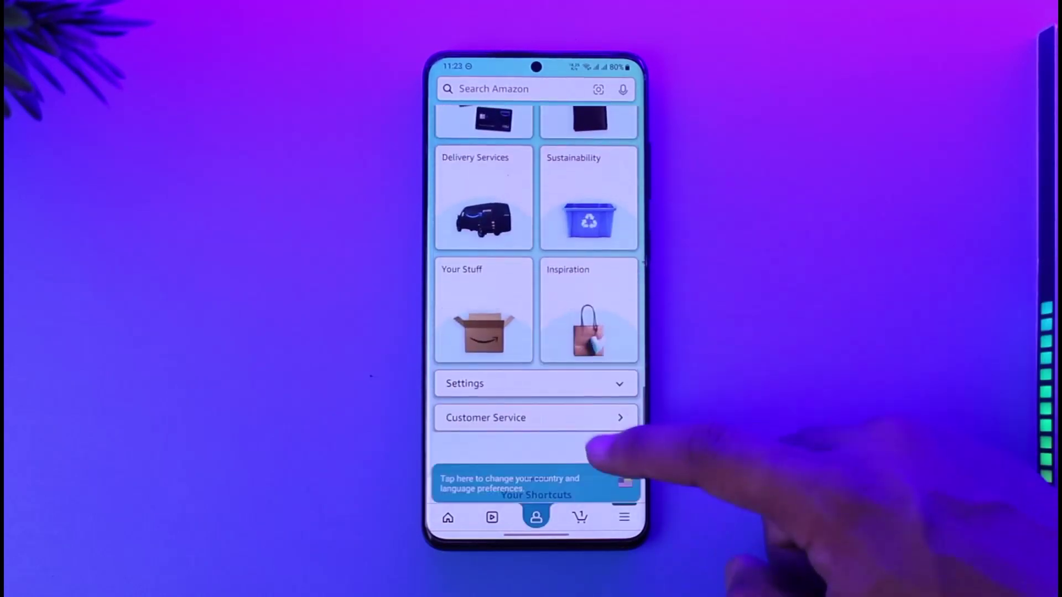
Choose Customer Service, below Settings in the menu grid, to request an address change
{"action": "left_click", "coordinate": [581, 417]}
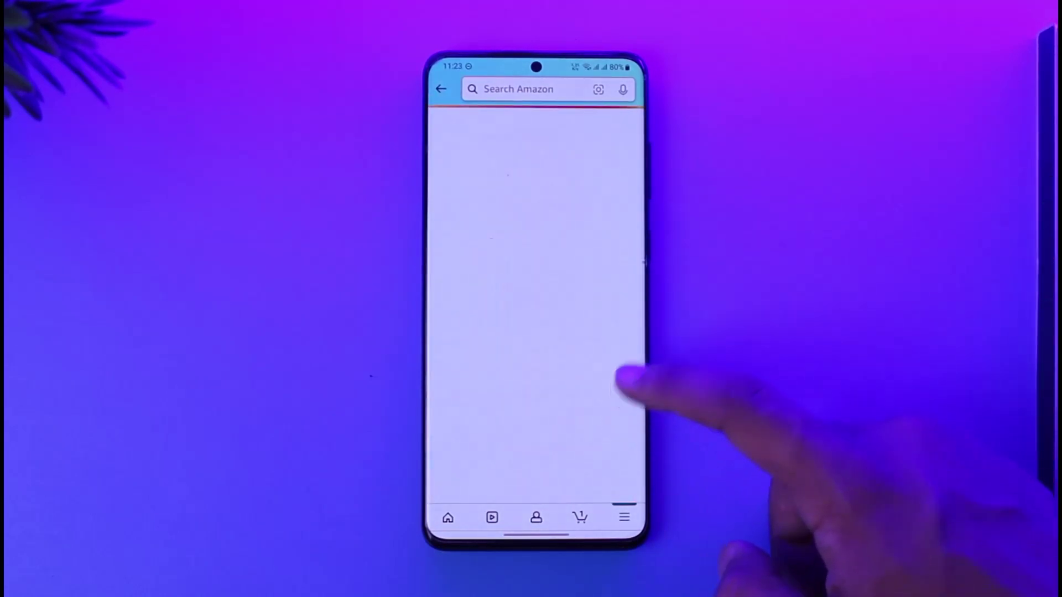